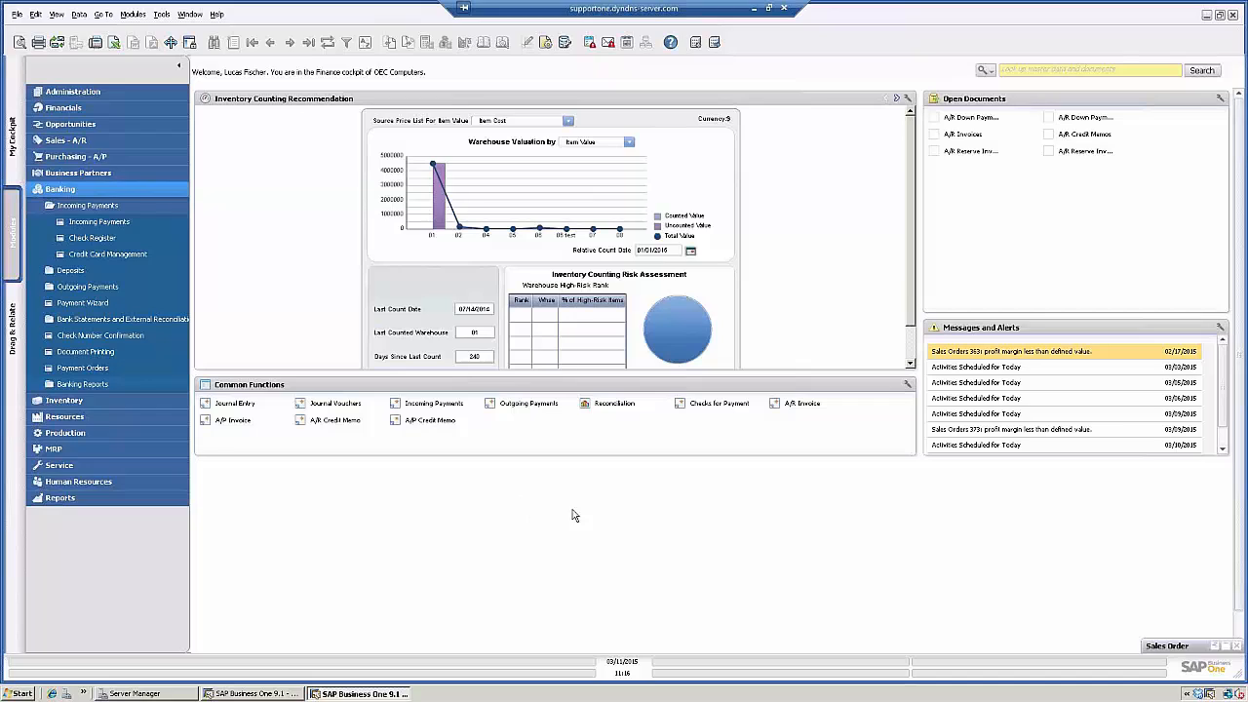
- Open the Recurring Transaction Templates window from the Sales - A/R module
left_click(61, 191)
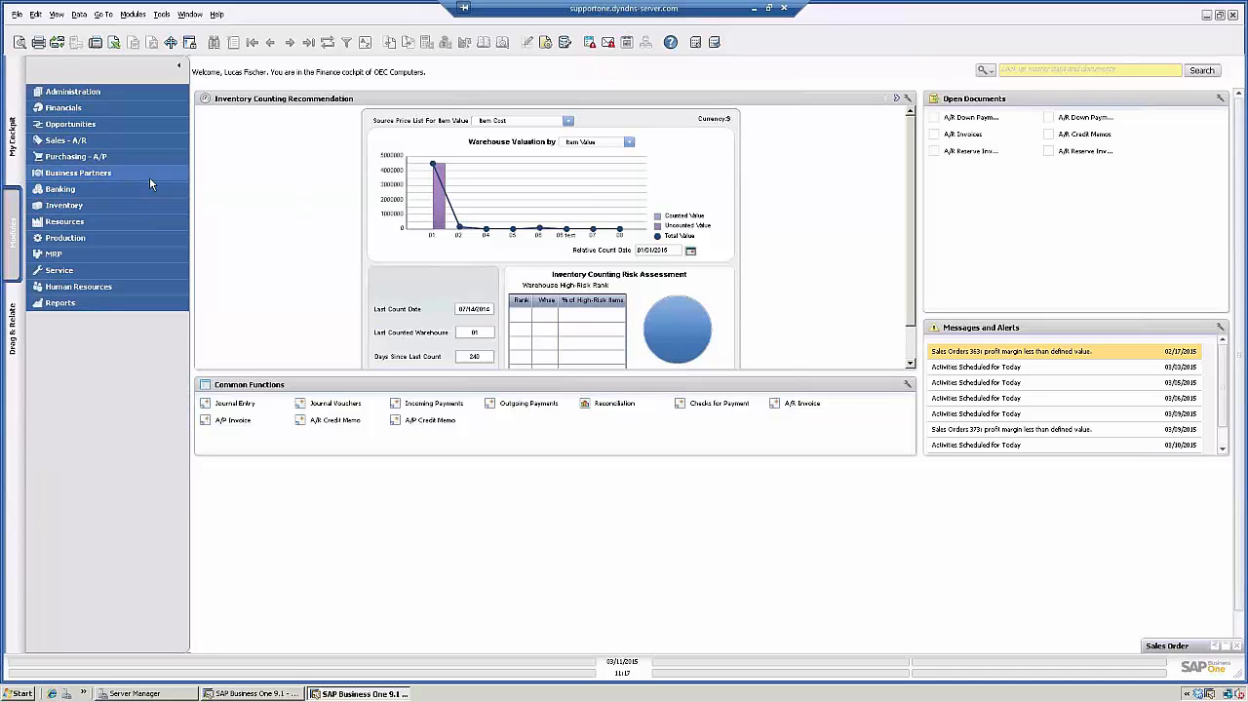
left_click(68, 157)
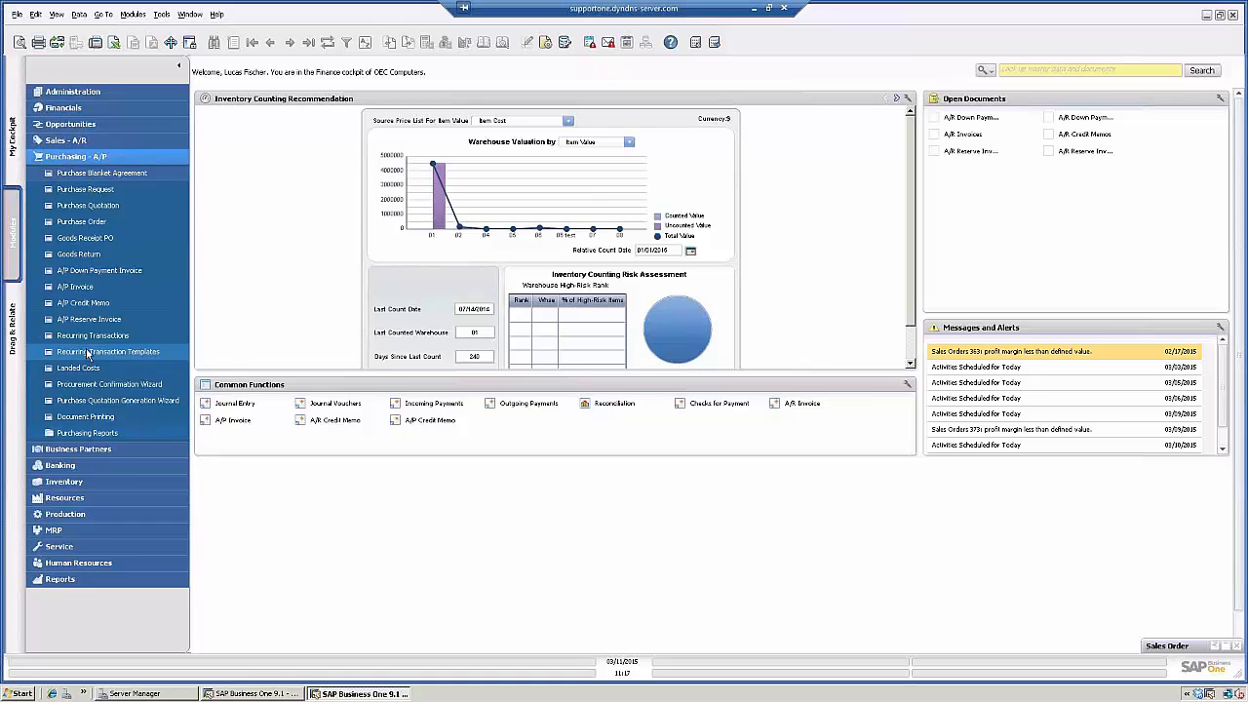
left_click(66, 142)
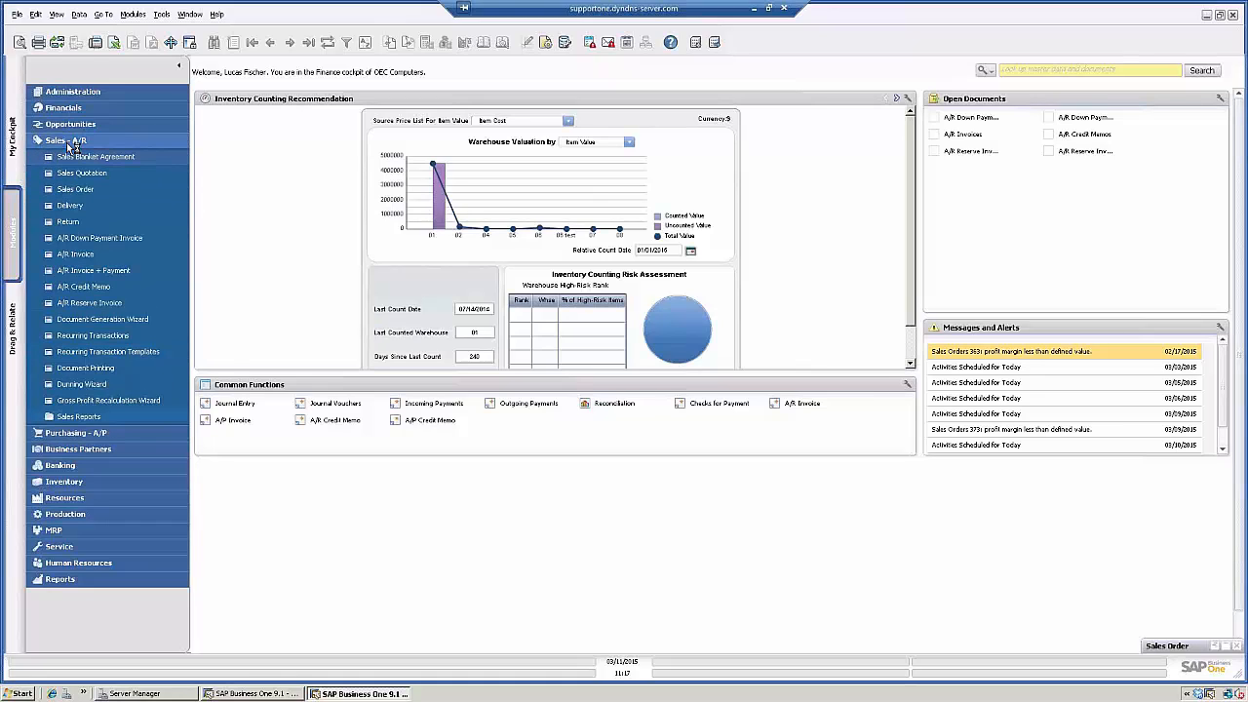
left_click(74, 353)
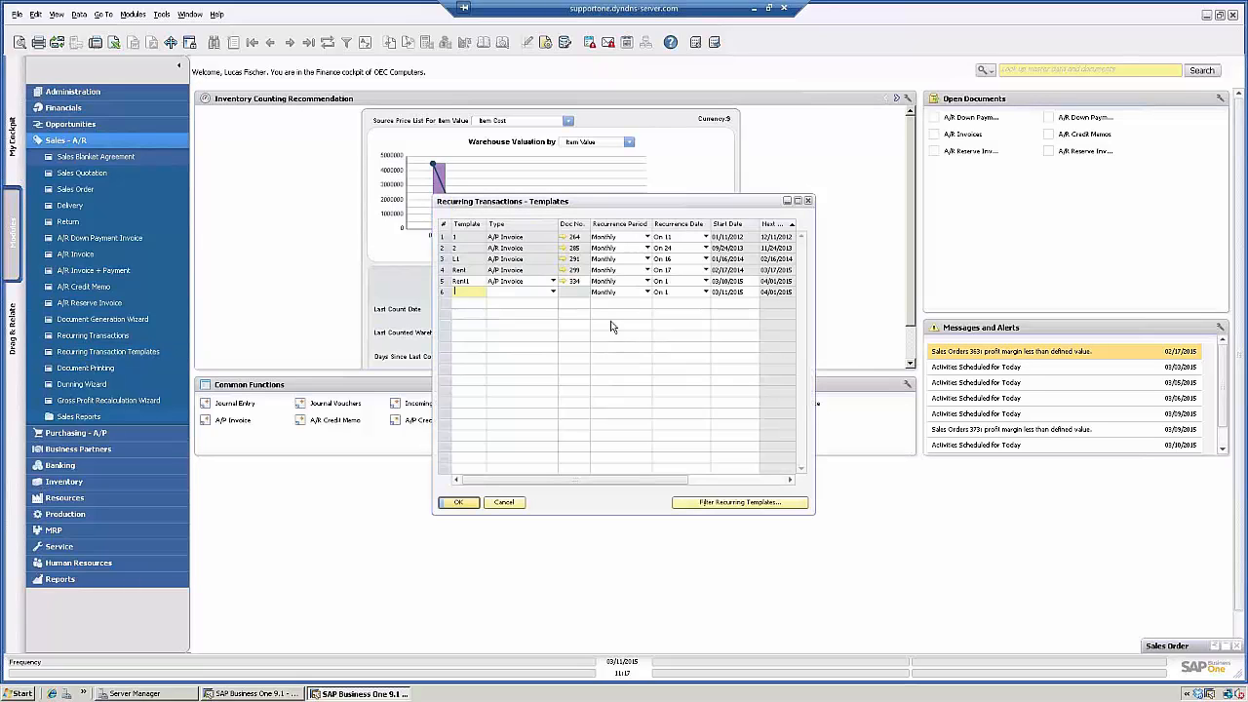
- Add a new template row named Rent2 with the transaction type A/P Invoice
left_click_drag(507, 207, 421, 191)
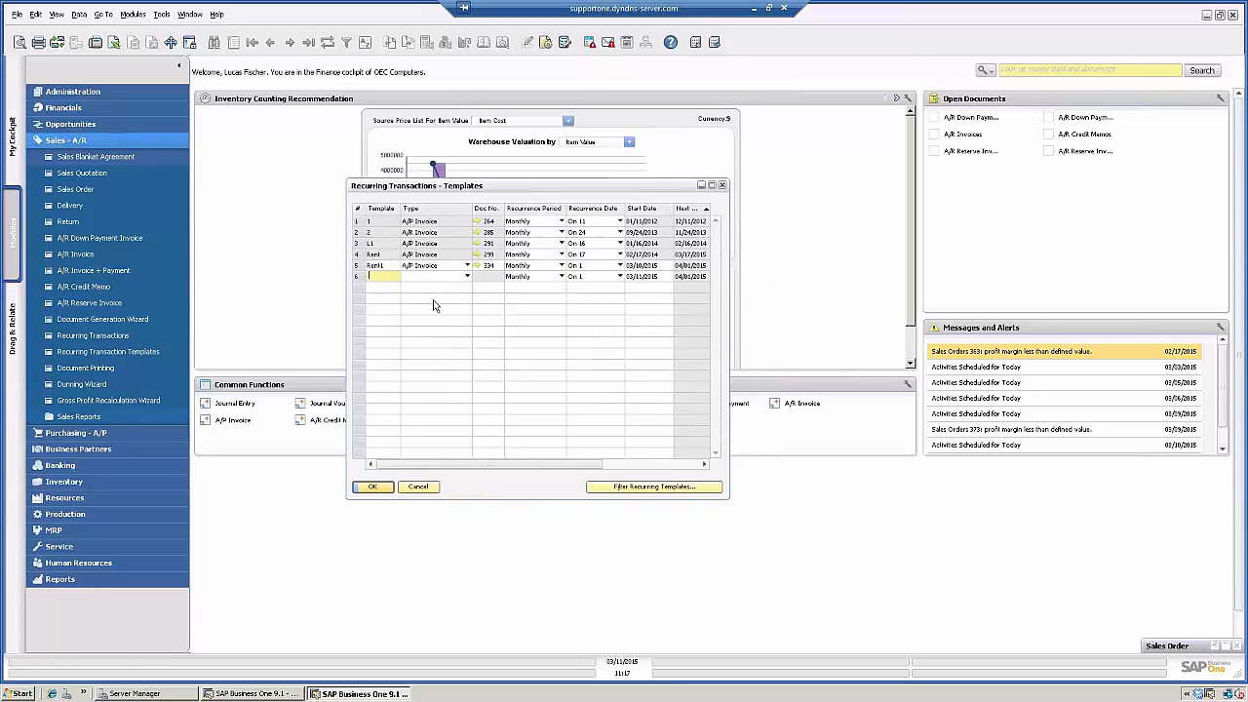
type("Rent2")
key("Tab")
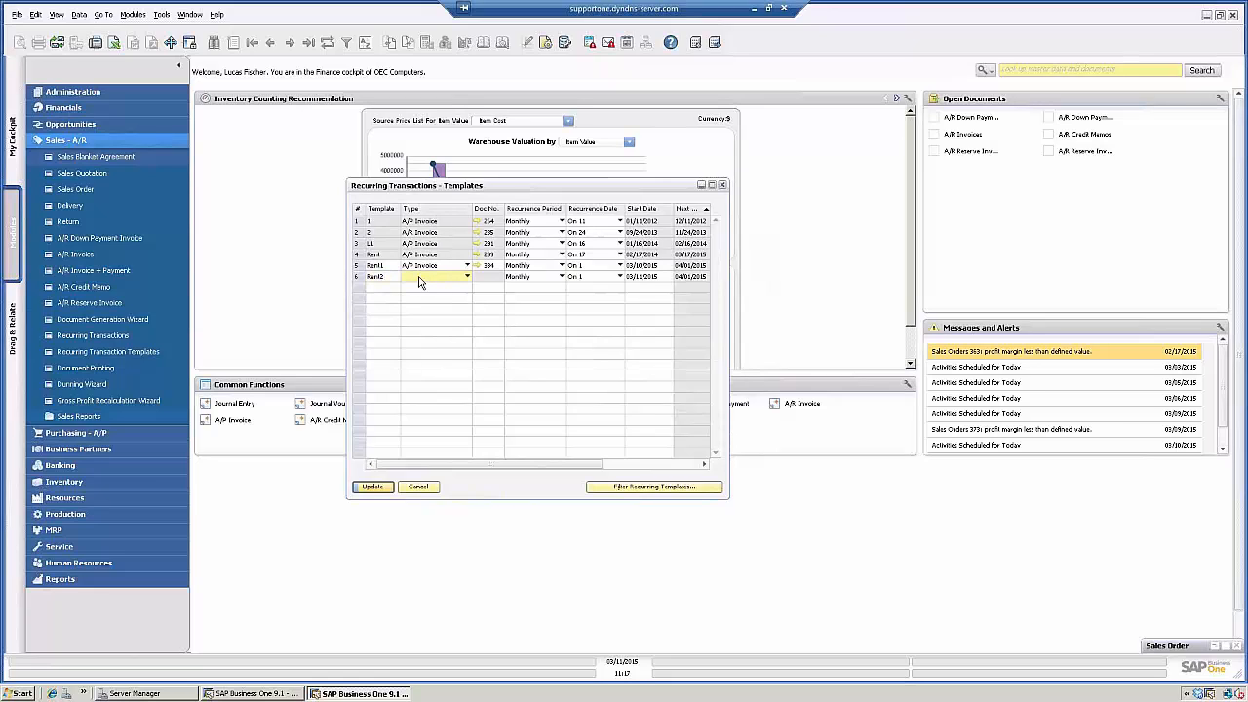
left_click(420, 282)
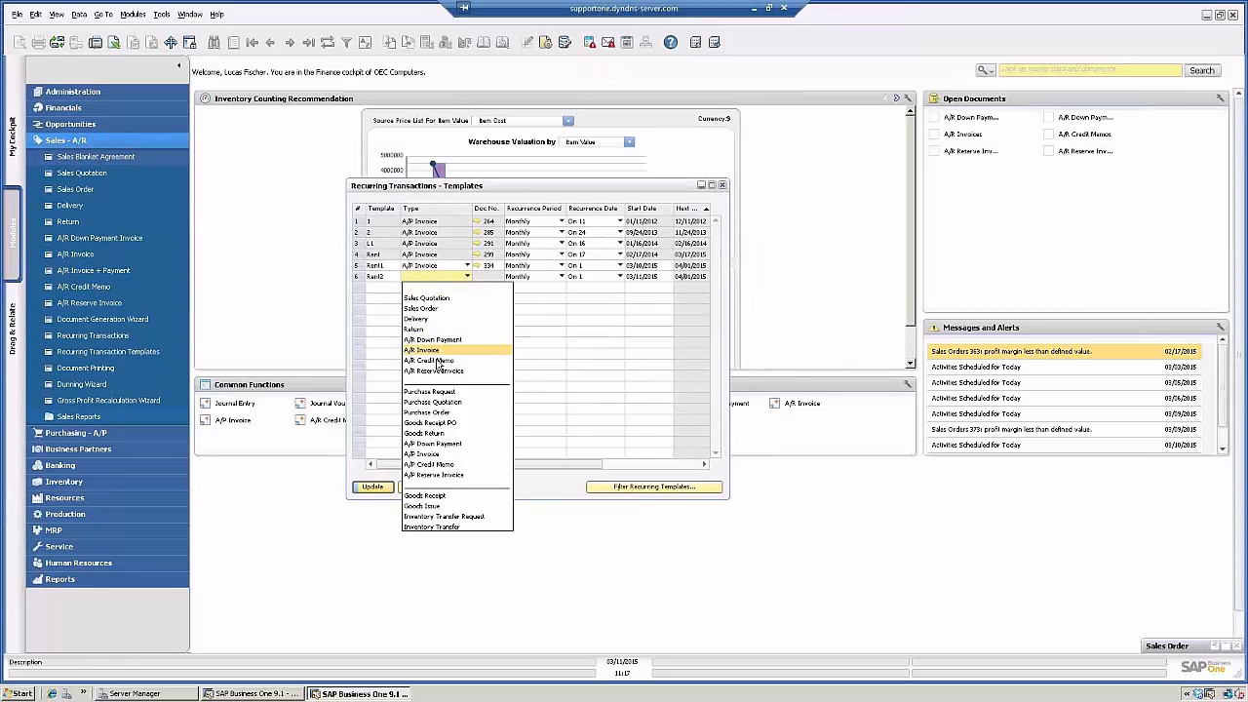
left_click(425, 454)
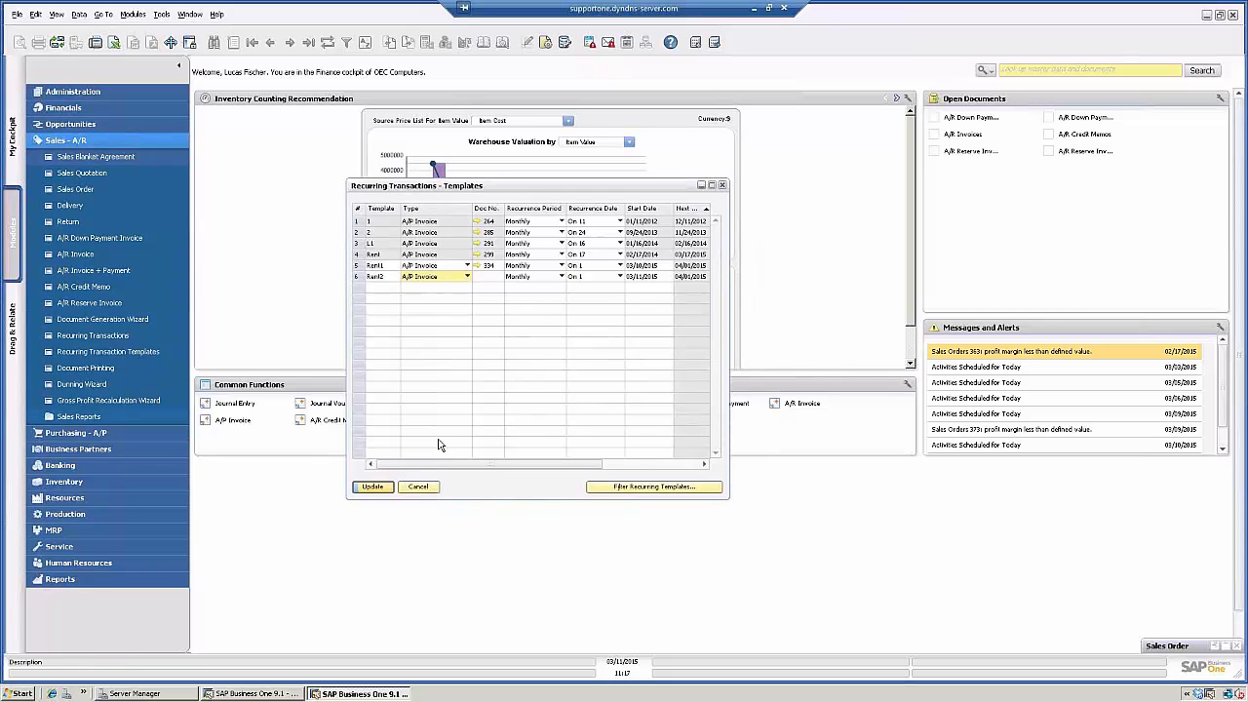
- Create a new A/P invoice draft for the Rent2 template and pick vendor Acme Associates
left_click(486, 278)
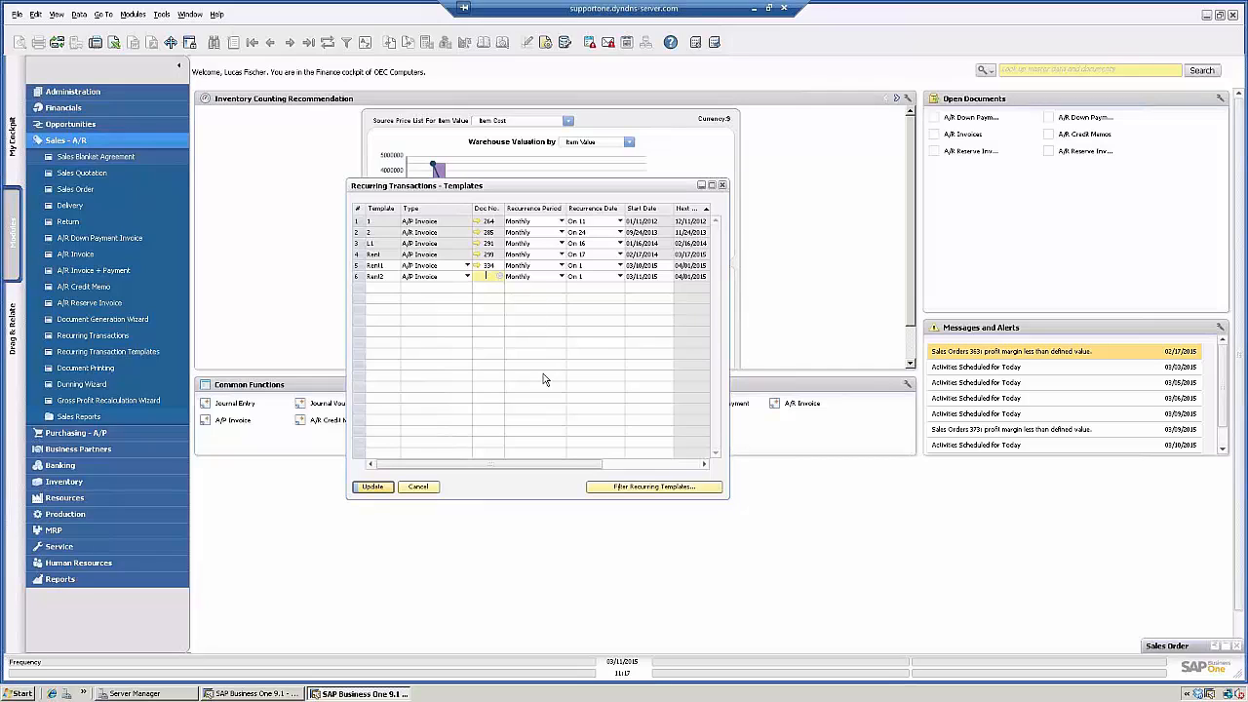
key("Tab")
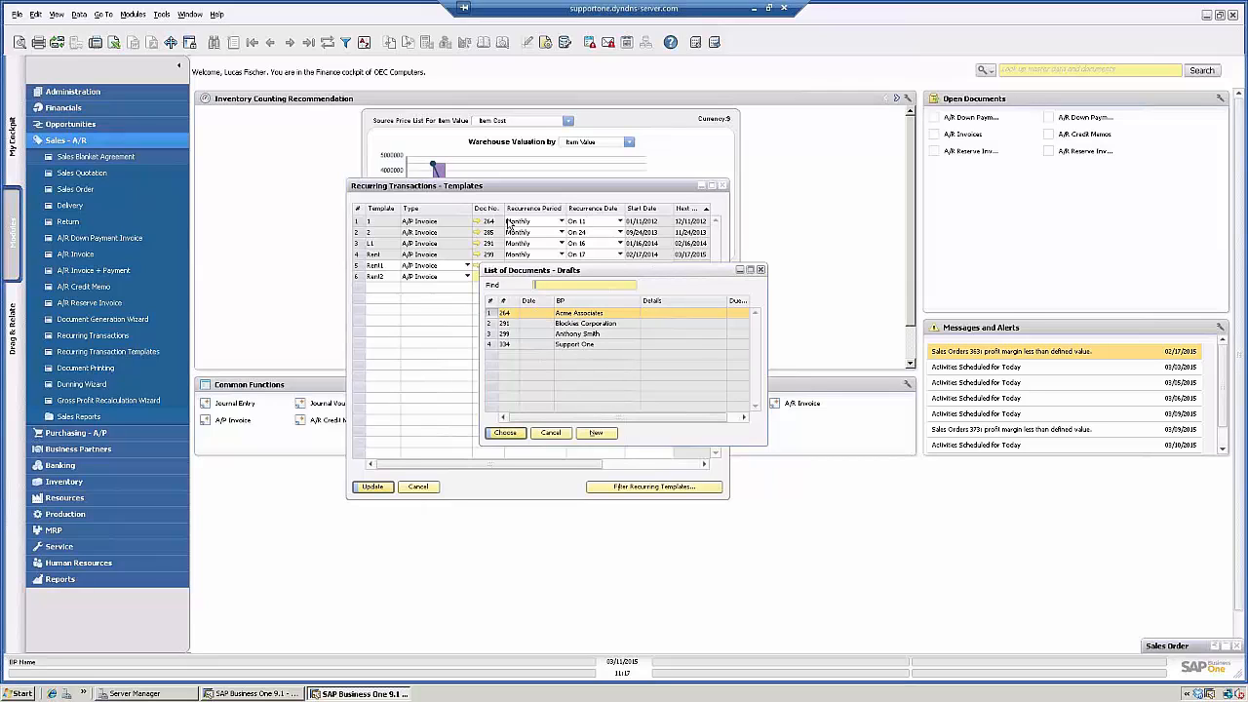
left_click(596, 433)
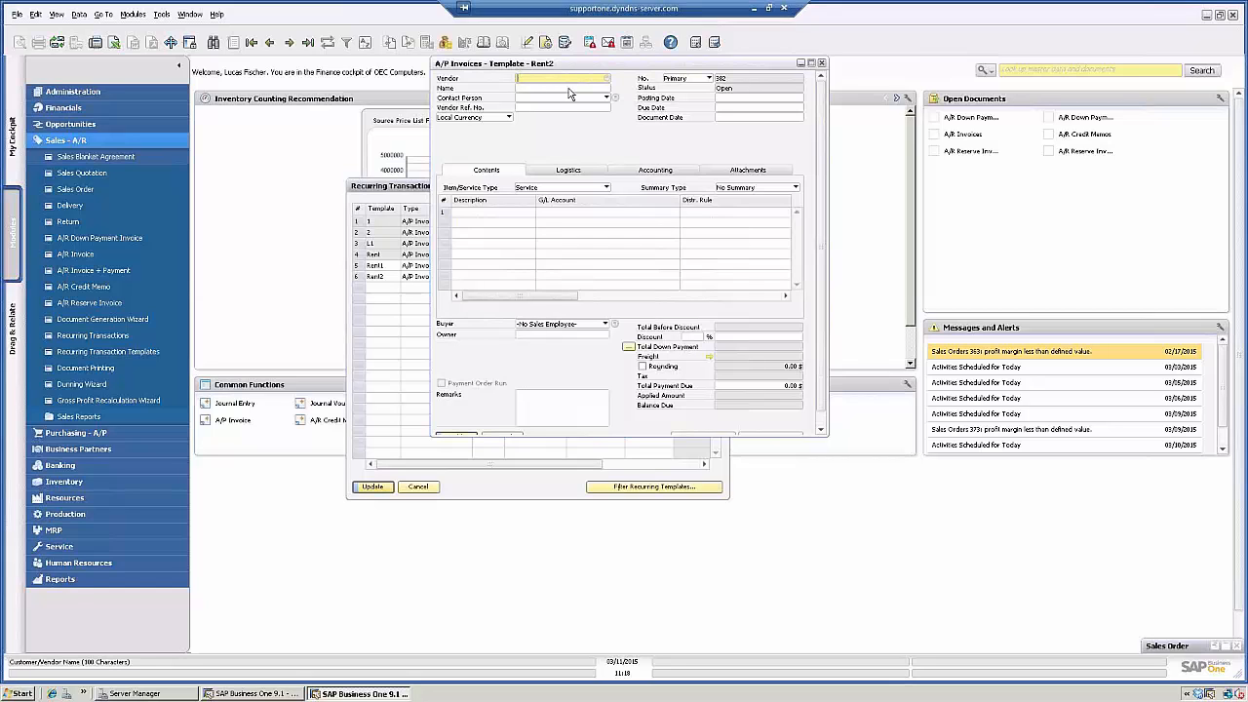
key("Tab")
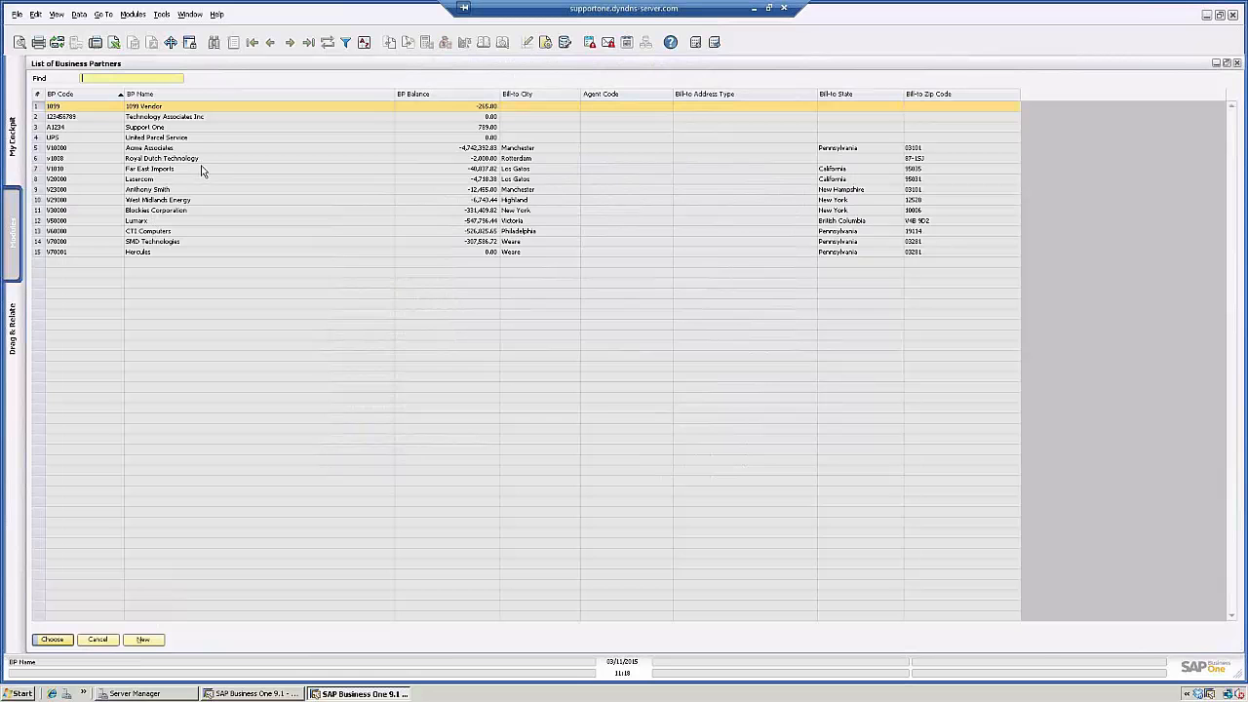
left_click(153, 151)
double_click(151, 151)
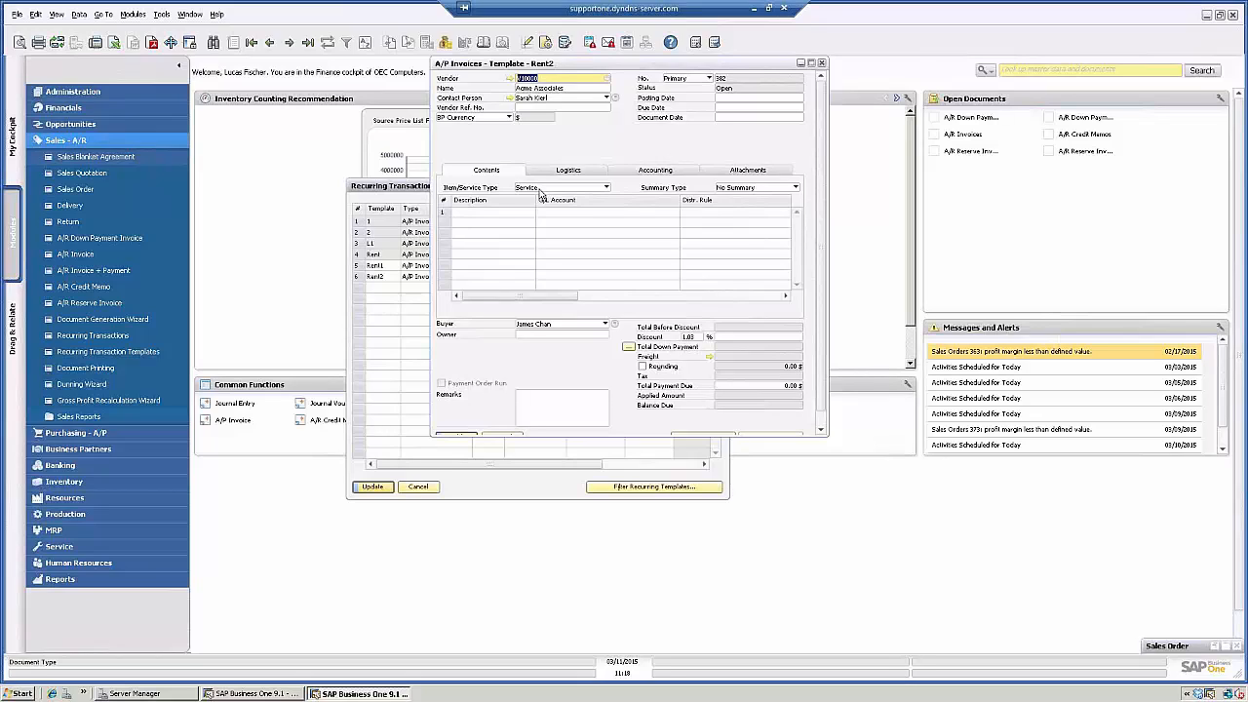
- Enter the first line's description as Rent for NY Office
left_click(480, 211)
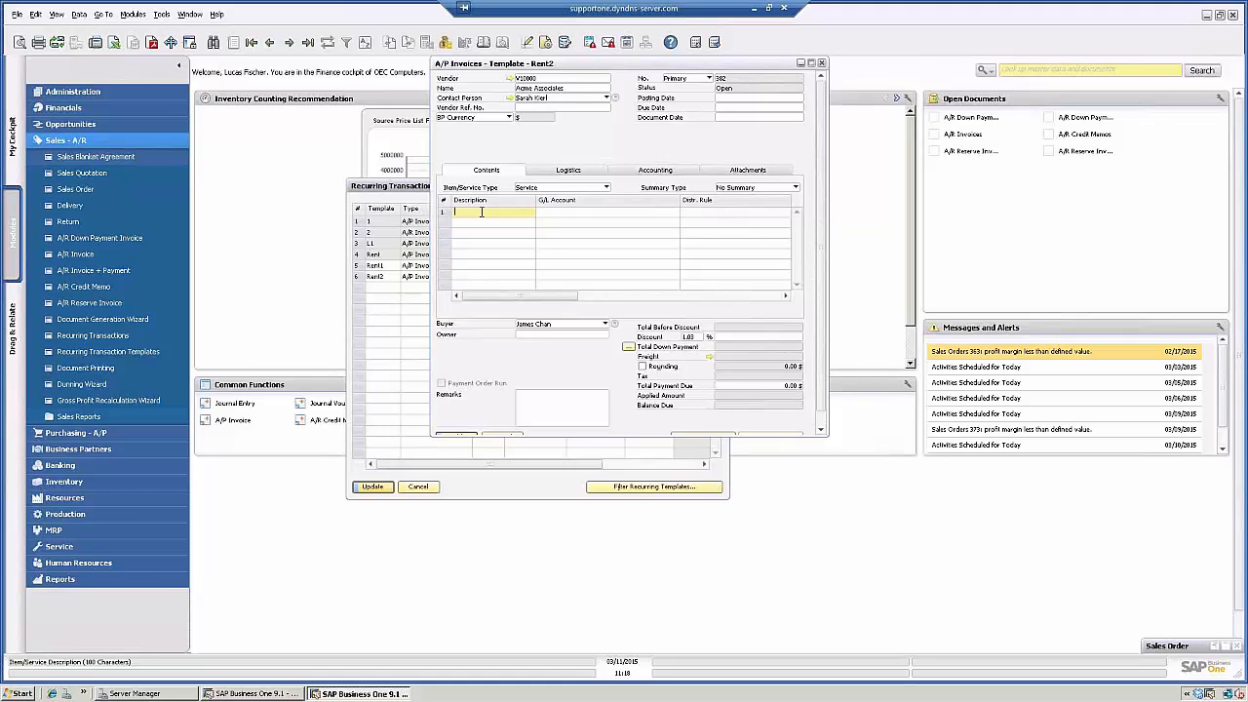
type("Rent for NY Office")
key("Tab")
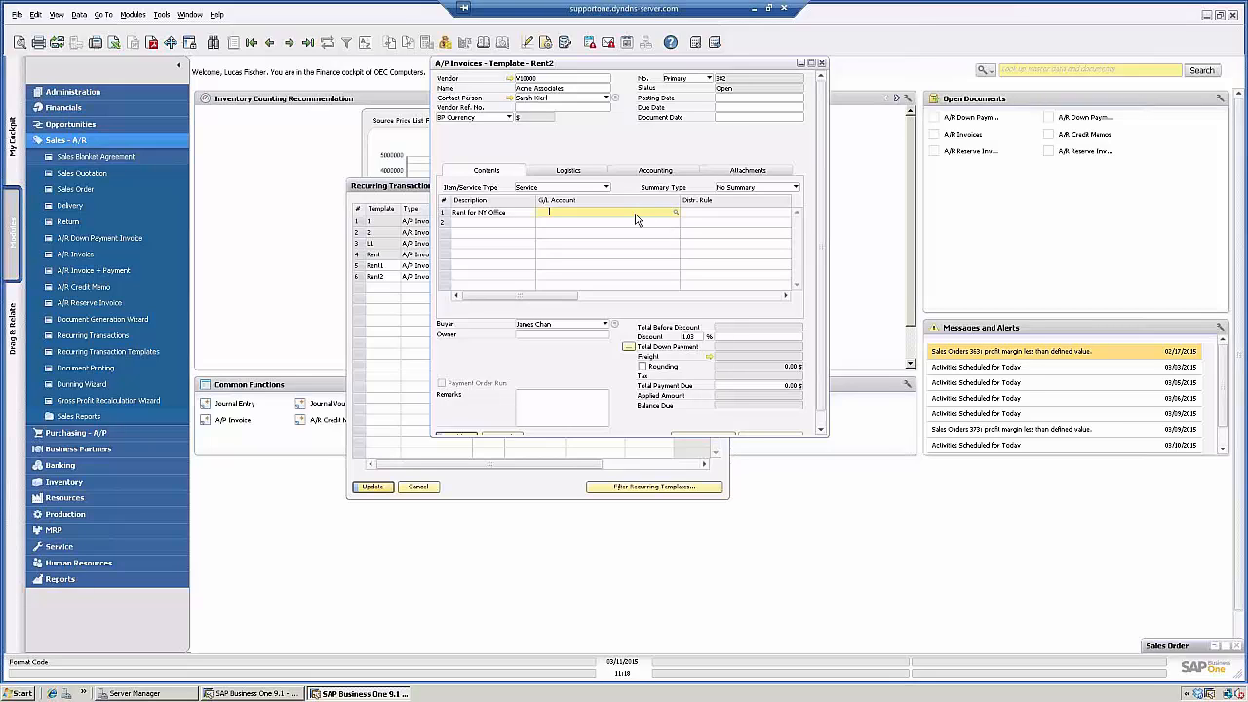
key("Tab")
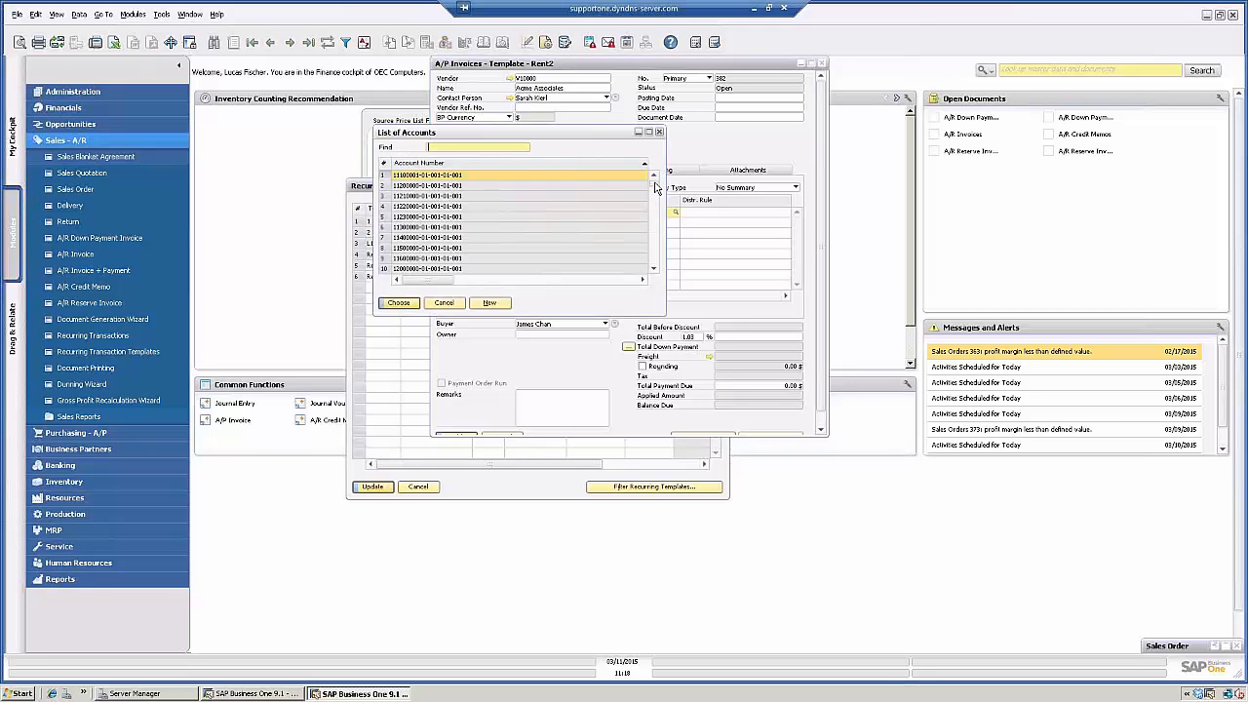
left_click_drag(656, 188, 656, 242)
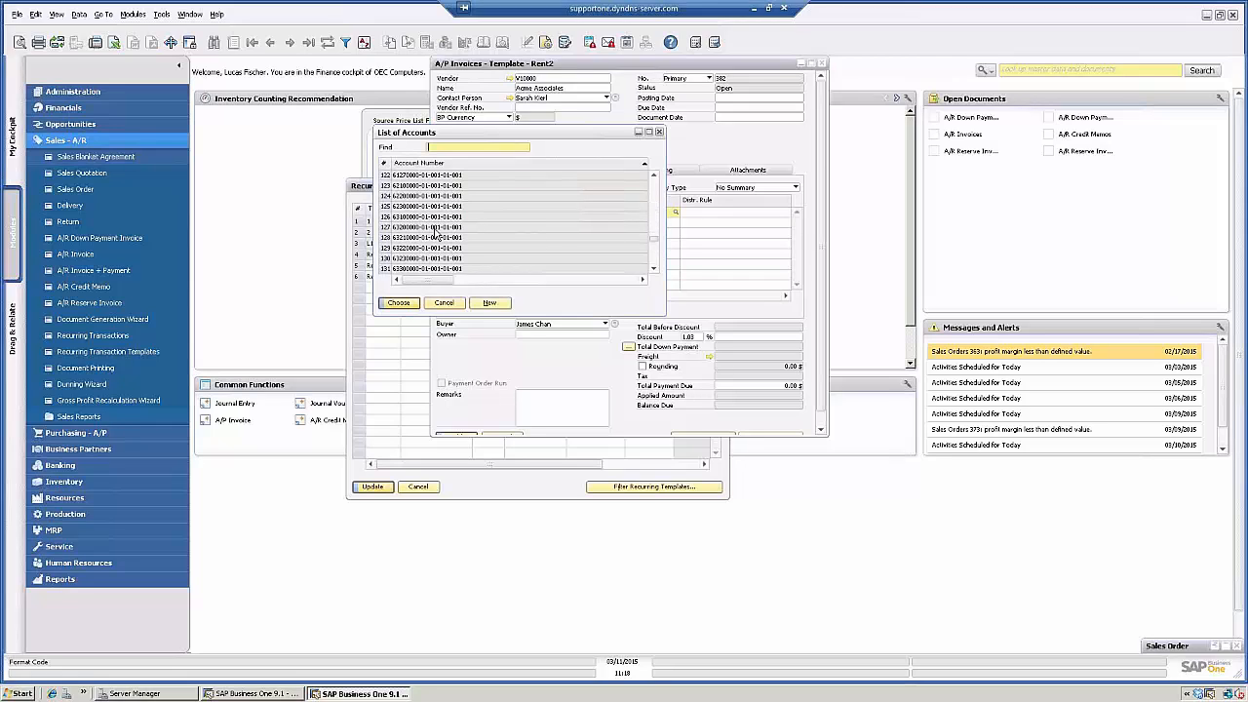
double_click(420, 228)
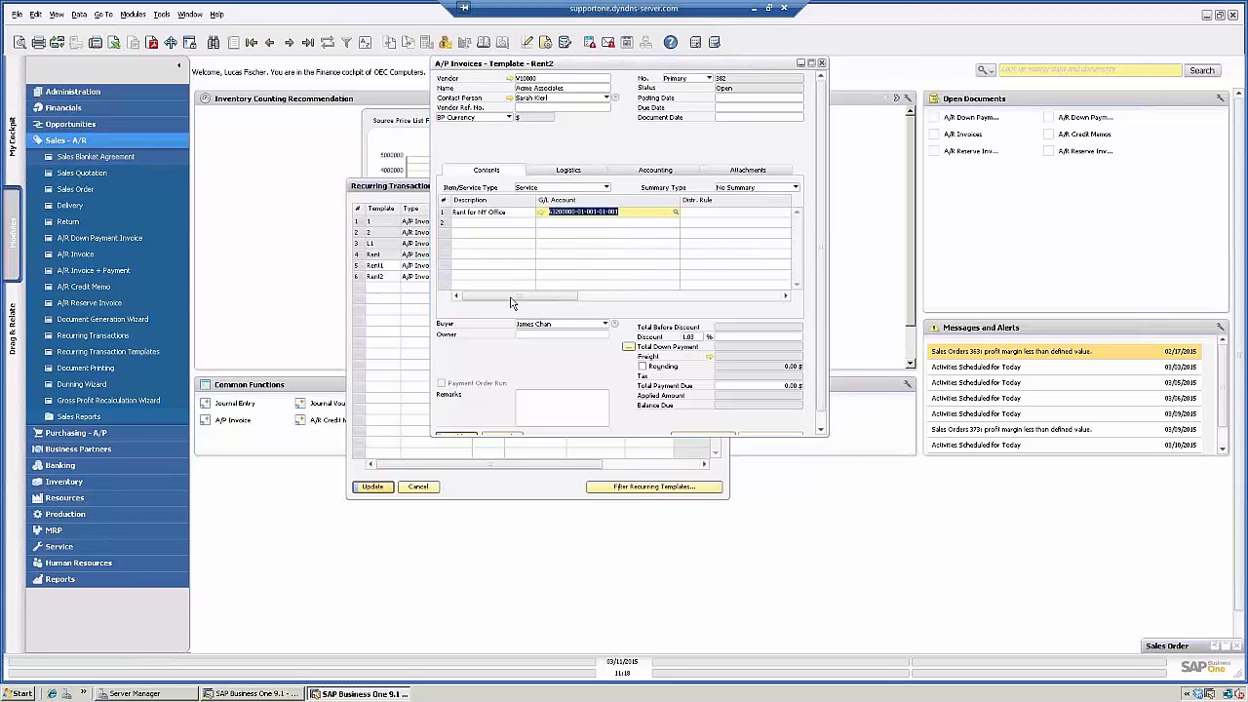
- Set the line's total to 25,000.00
left_click_drag(514, 298, 697, 299)
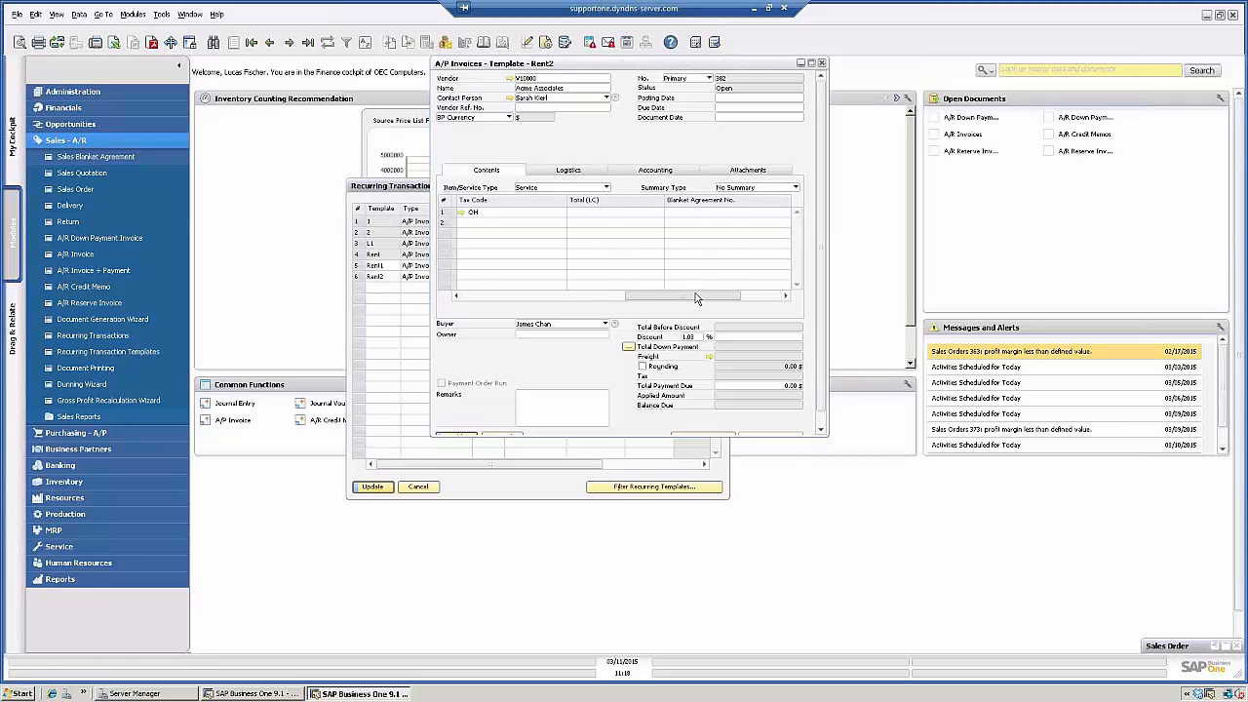
left_click(611, 213)
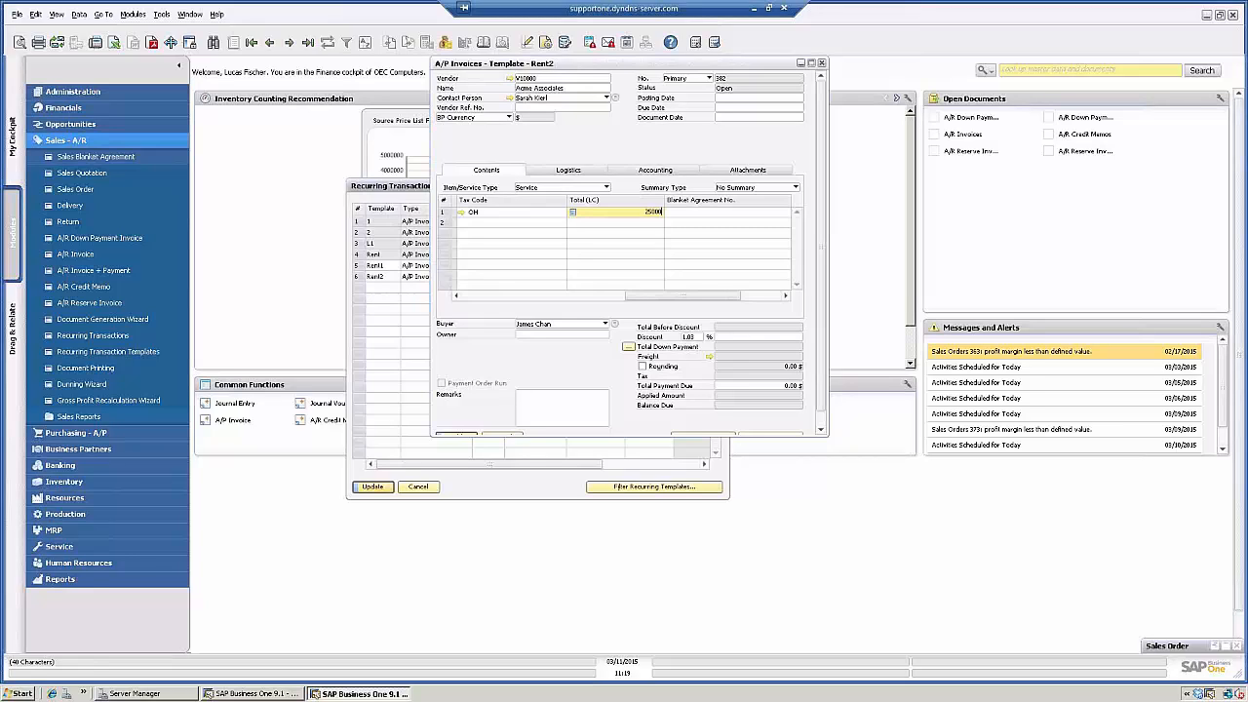
key("Tab")
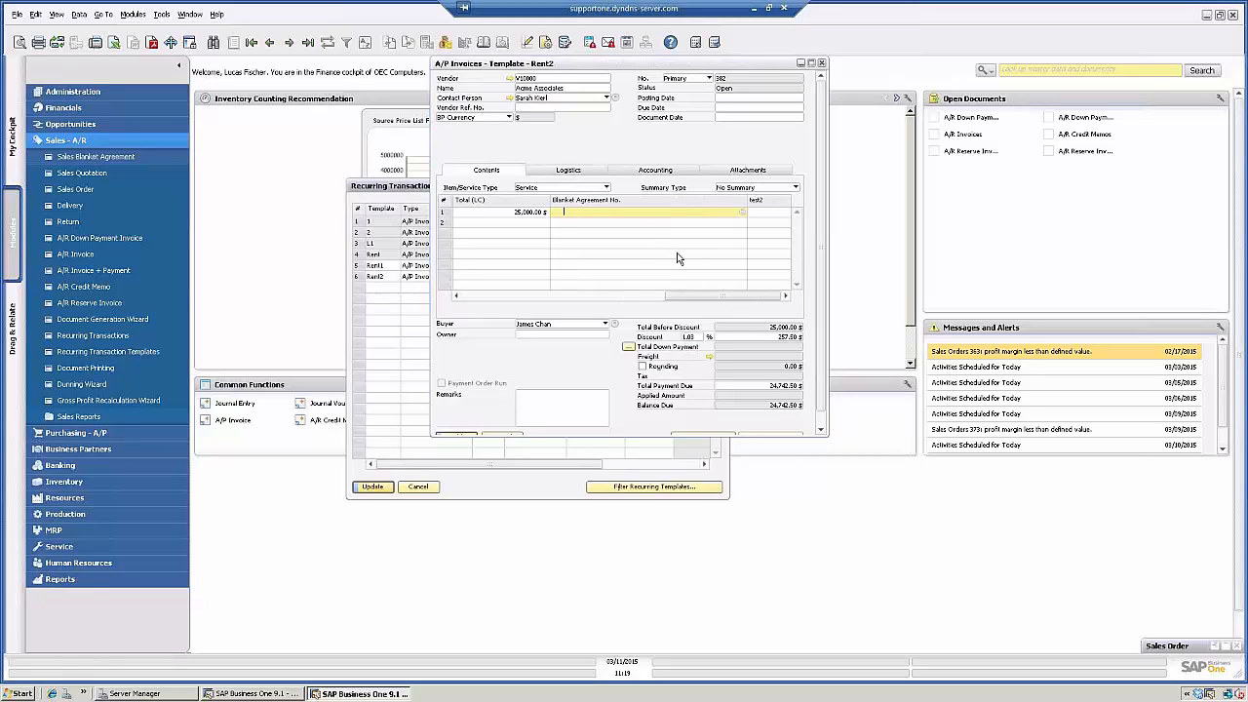
- Clear the document discount percentage and add the A/P invoice draft
left_click(696, 339)
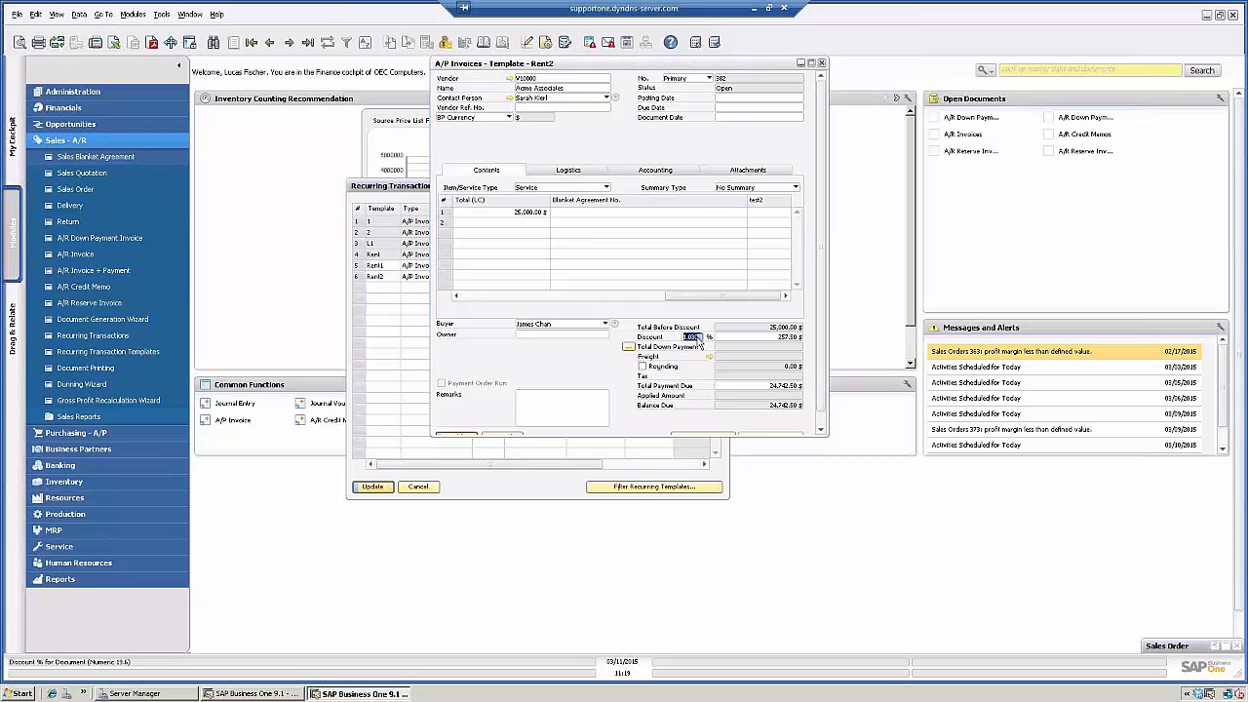
key("BackSpace")
key("Tab")
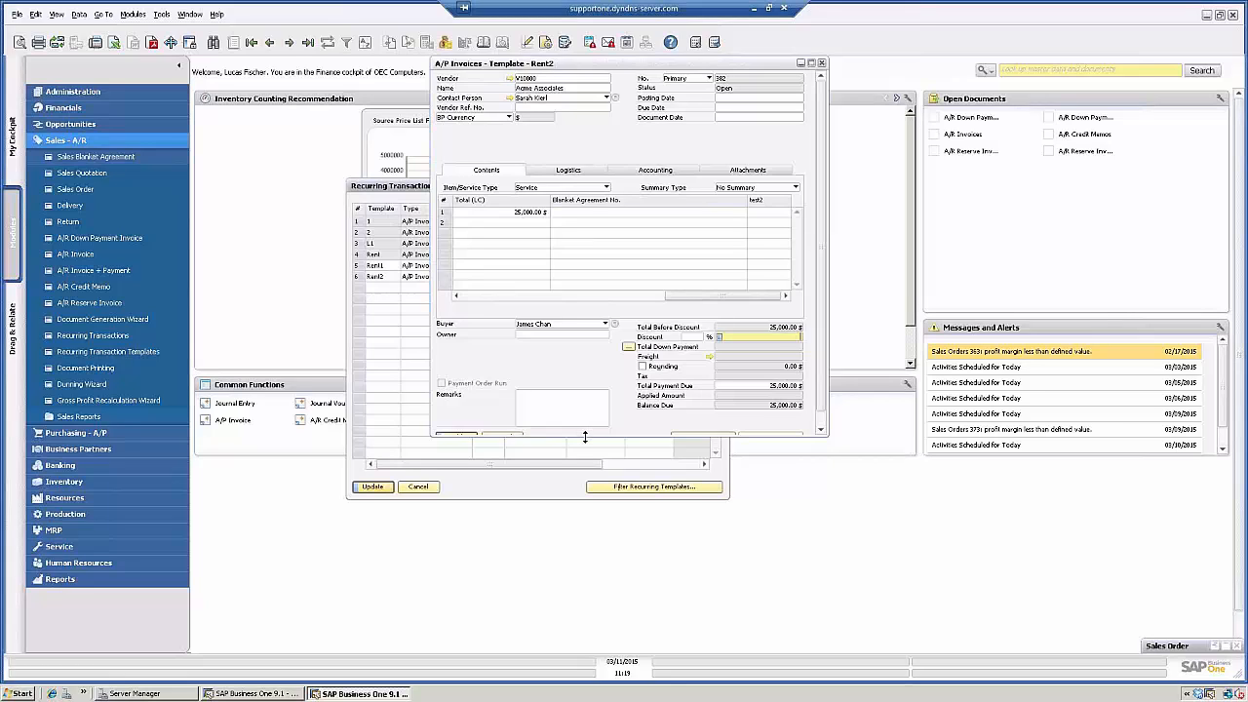
left_click_drag(585, 436, 585, 479)
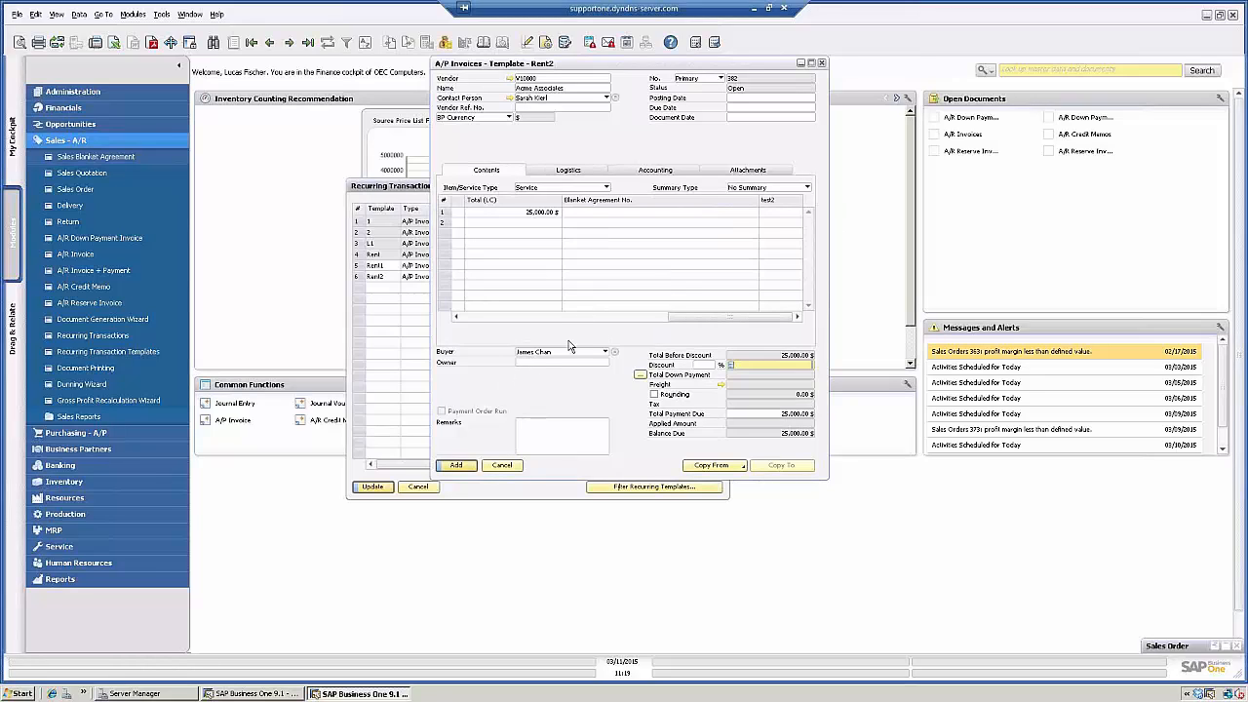
left_click(456, 465)
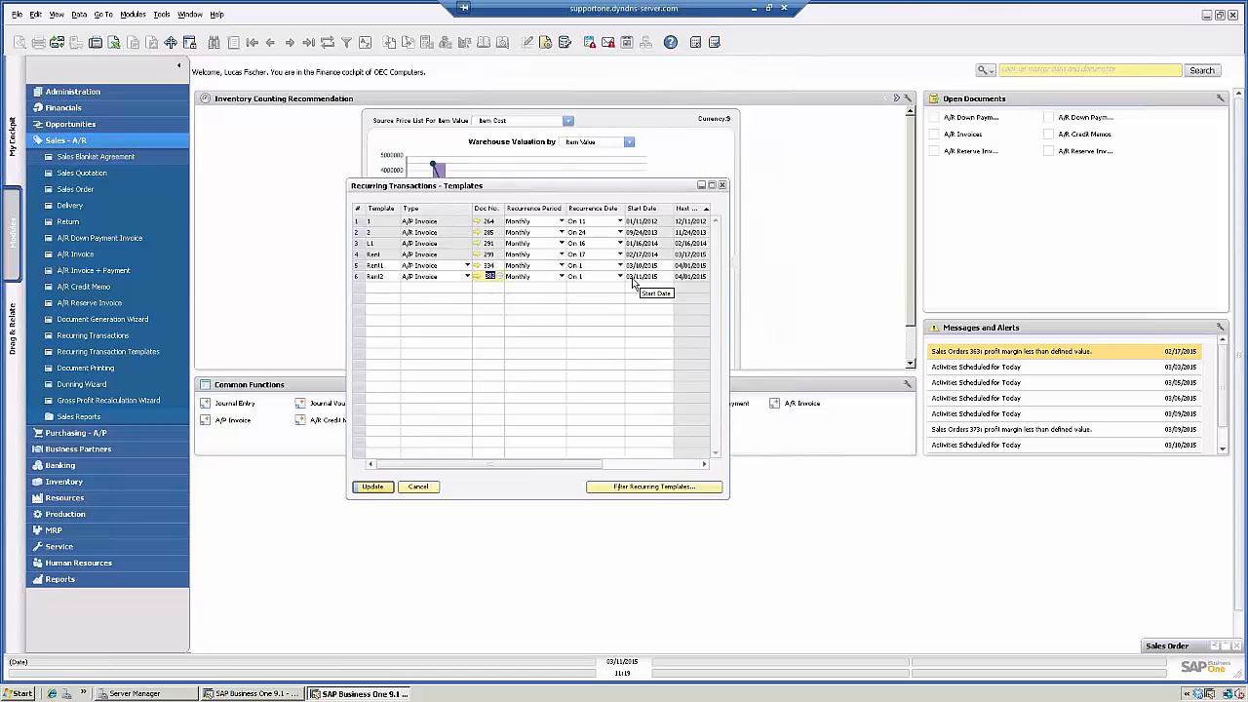
- Set the Rent2 template's start date to 05/01/2015 and save the templates
left_click(664, 280)
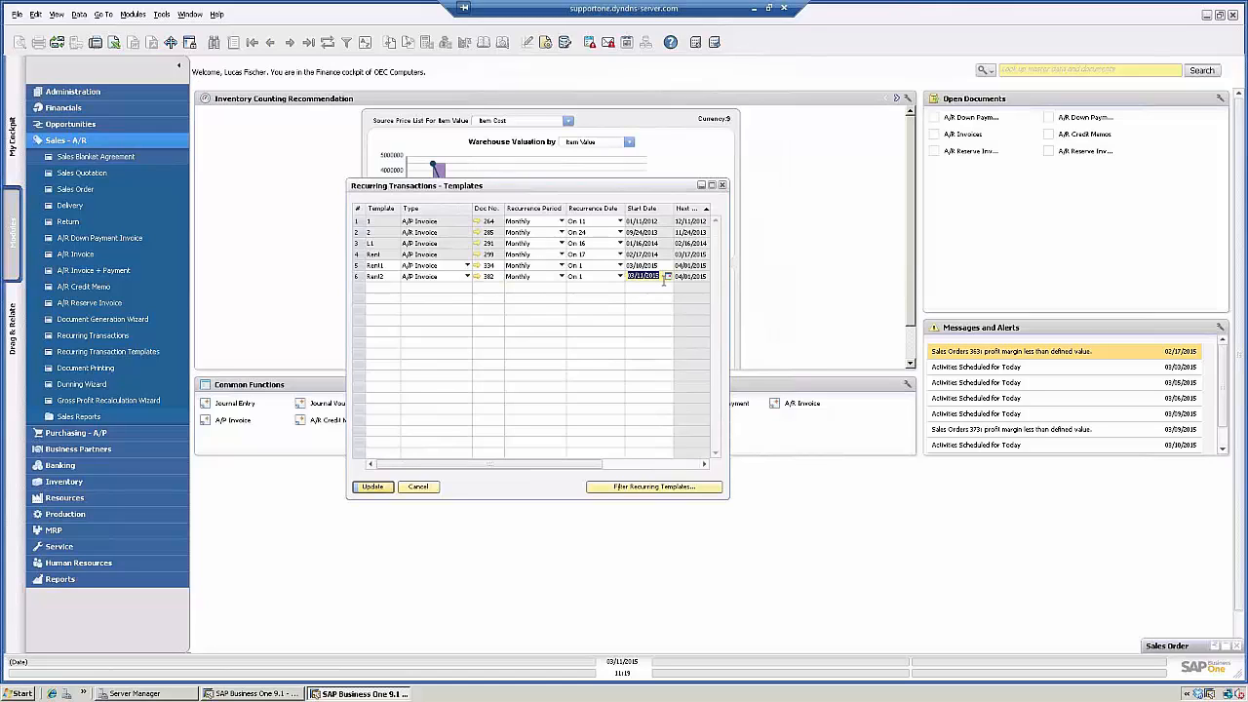
type("0501")
key("Tab")
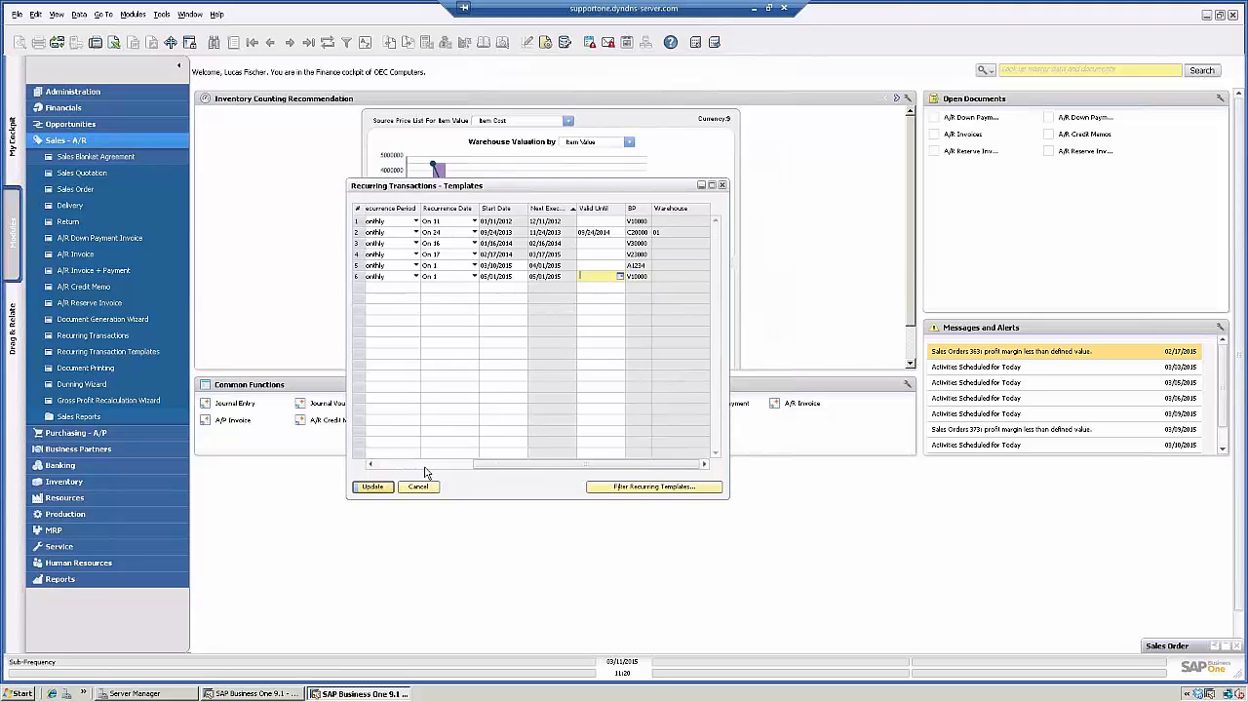
left_click(373, 487)
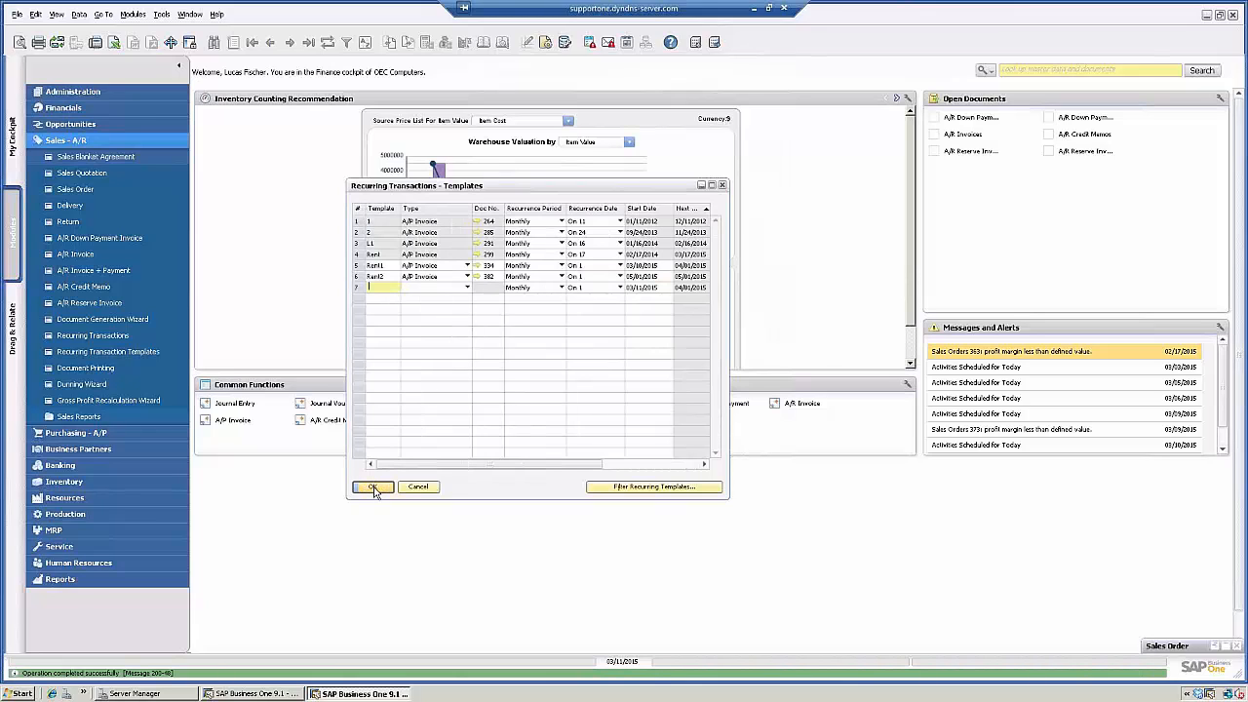
left_click(374, 488)
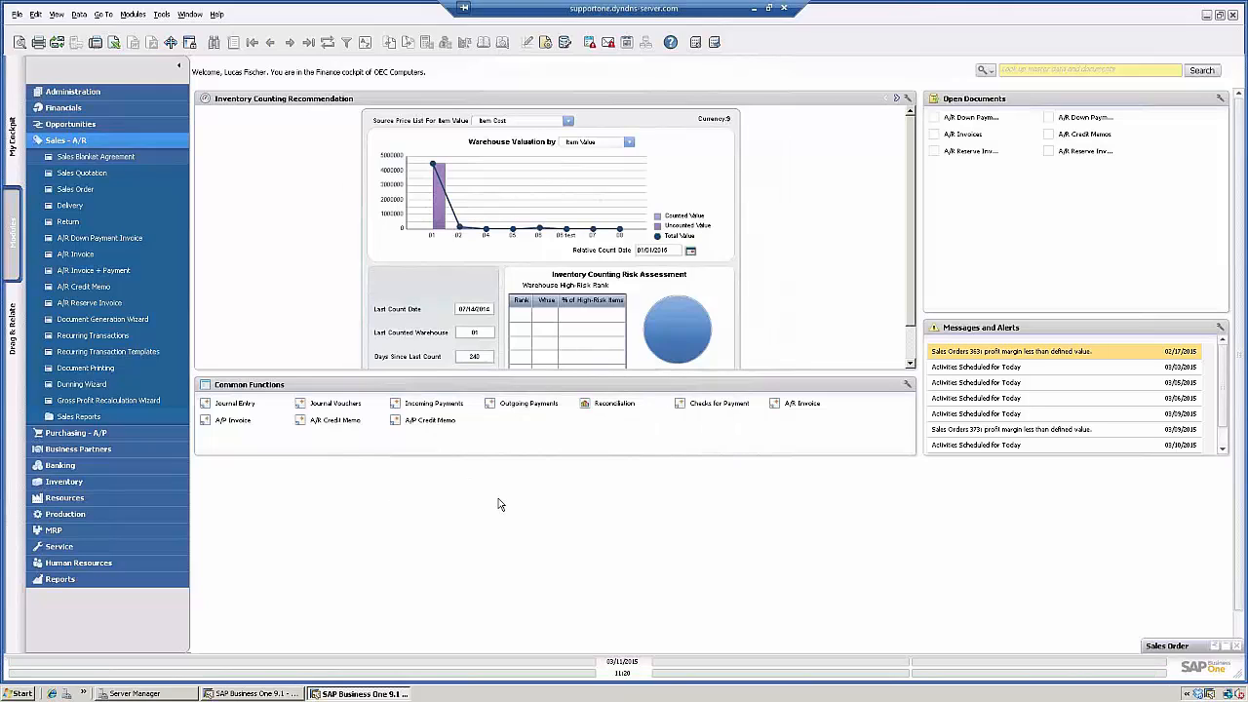
- Open Recurring Transactions, select the first two scheduled transactions, execute them, and close the message window
left_click(88, 337)
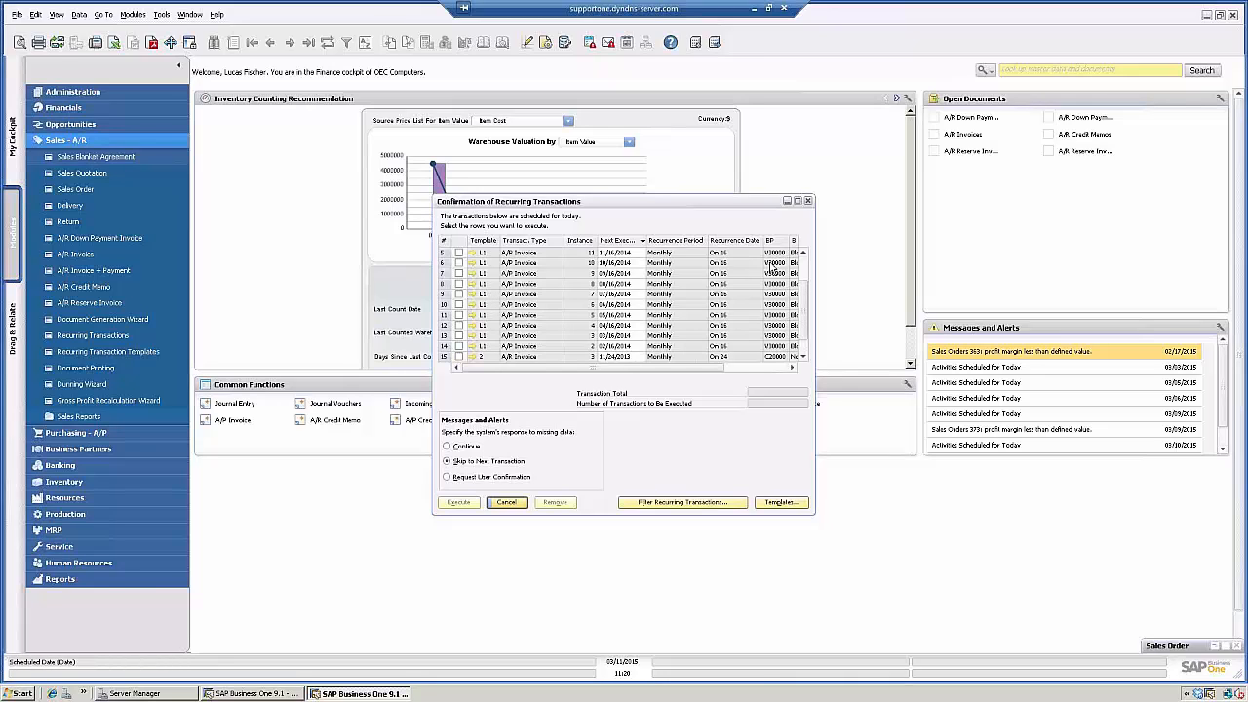
scroll(760, 278, "up", 2)
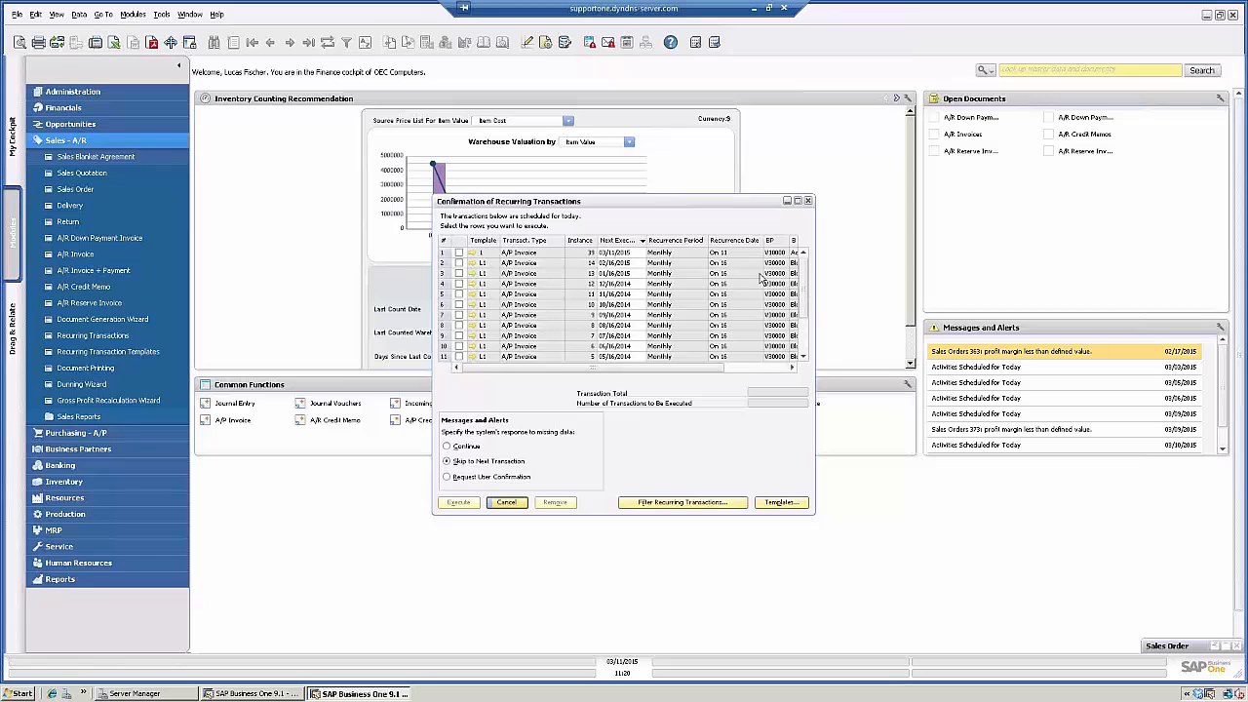
left_click(460, 253)
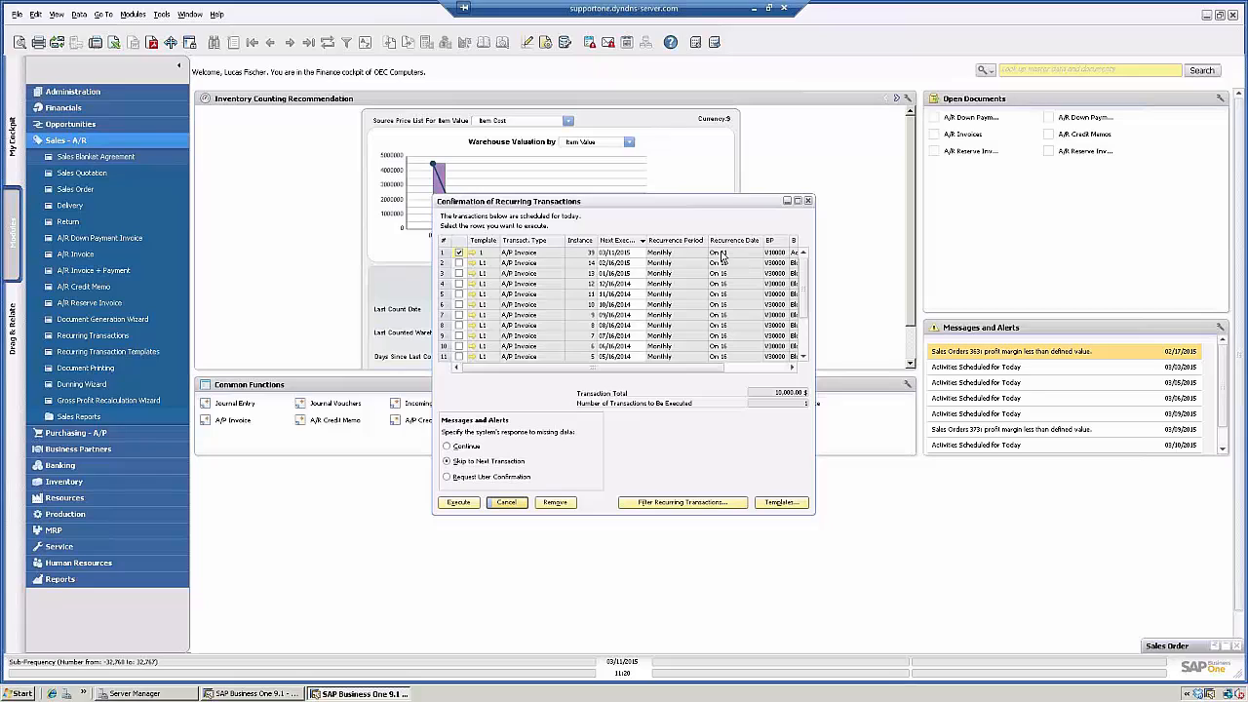
left_click(459, 265)
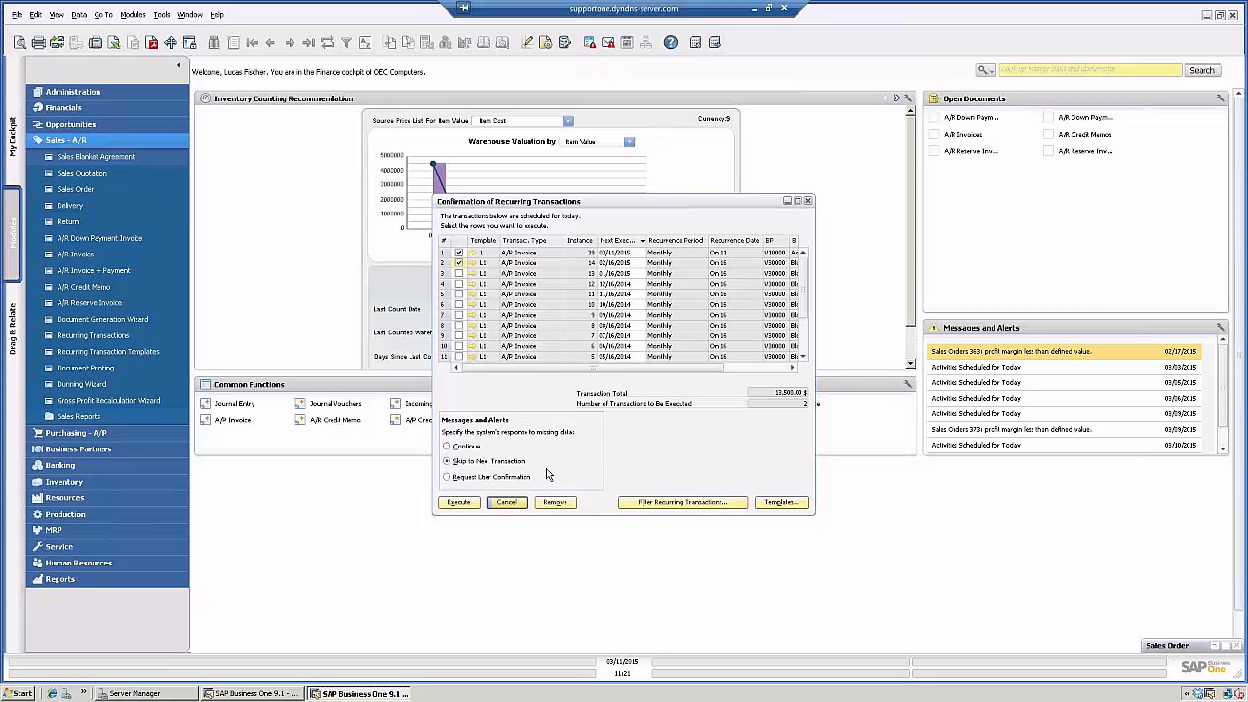
left_click(456, 504)
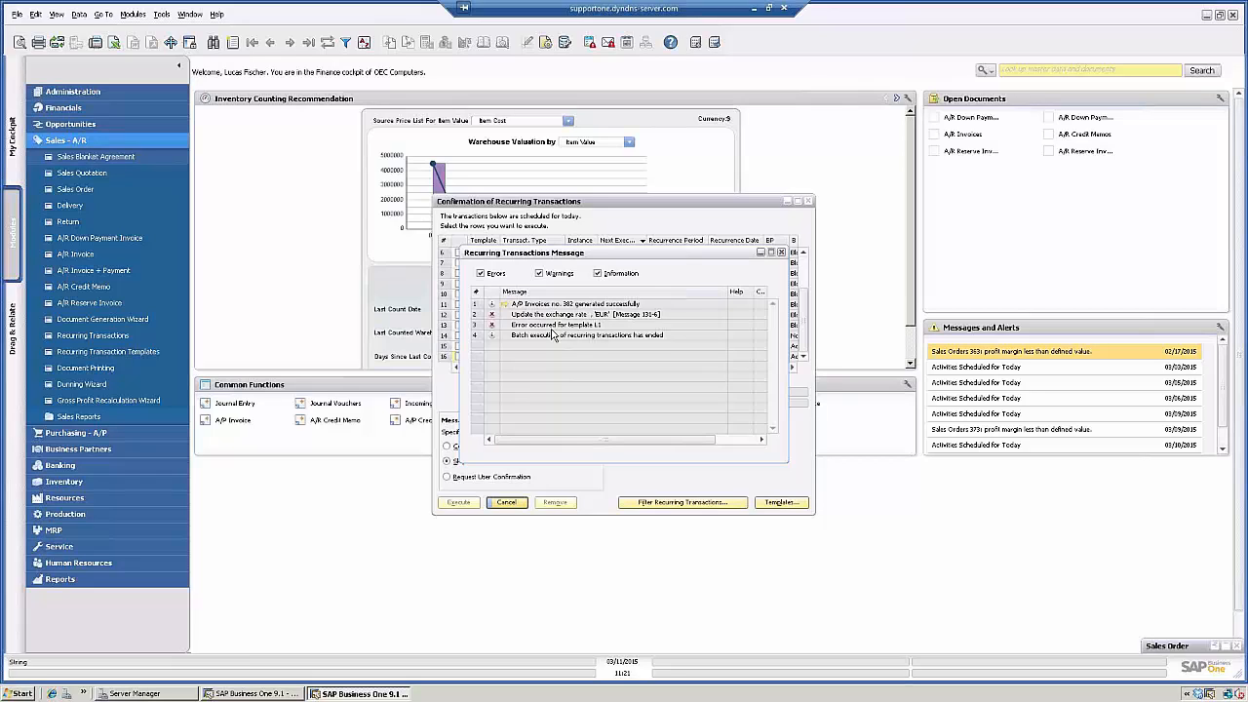
left_click(781, 253)
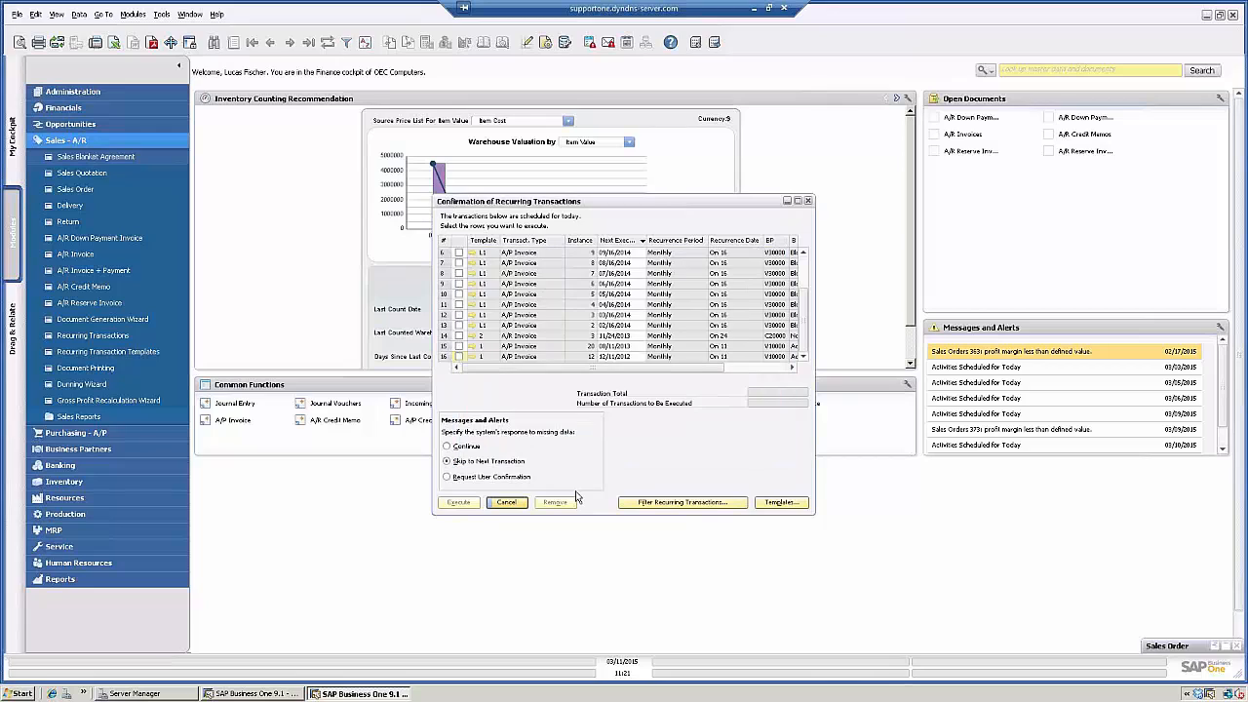